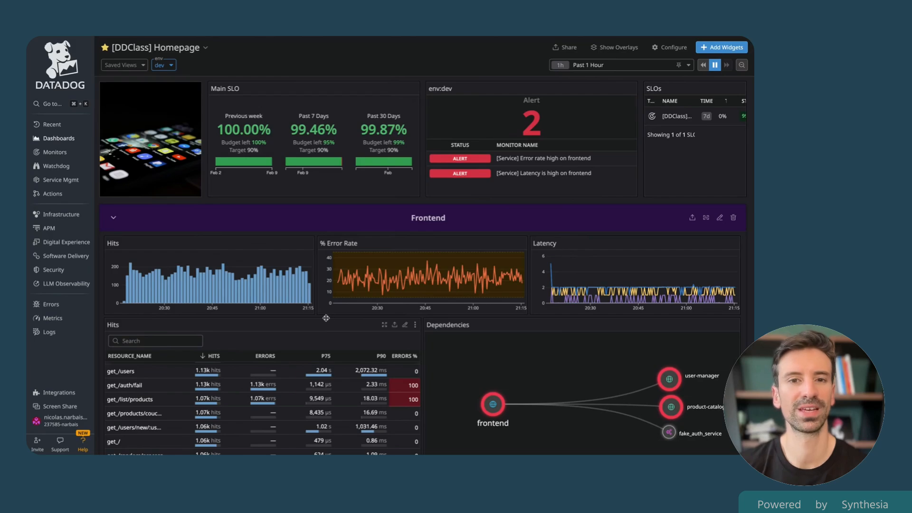
Narrow the dashboard's time frame to Feb 13, 8:38 pm – 8:52 pm from the apm agents graph
scroll(327, 322, down, 3)
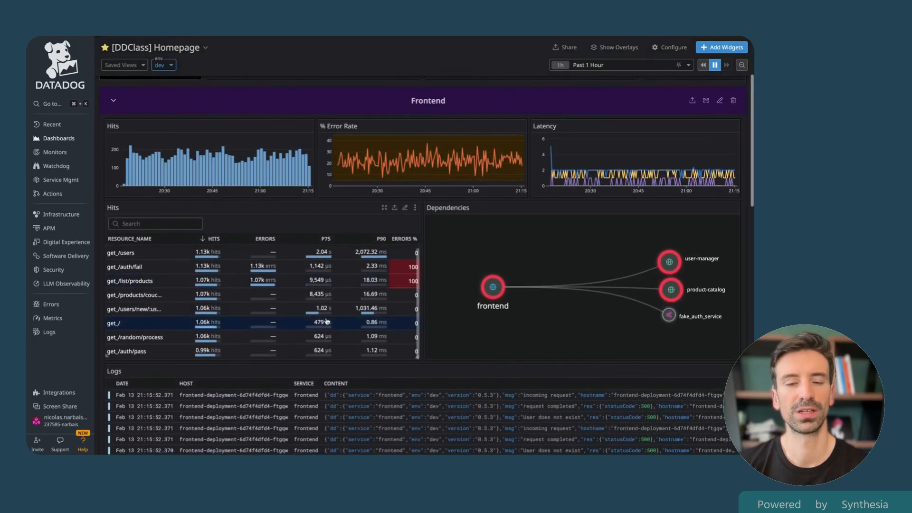
scroll(400, 371, down, 15)
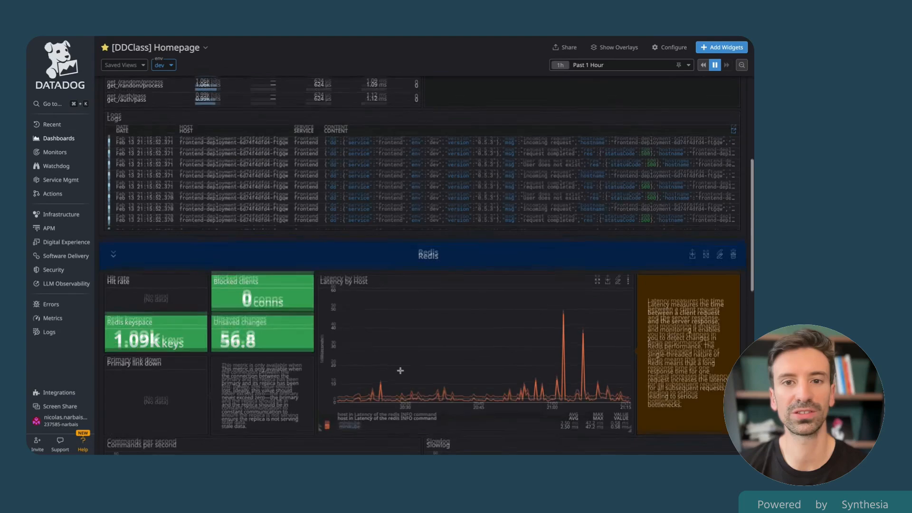
scroll(400, 371, down, 5)
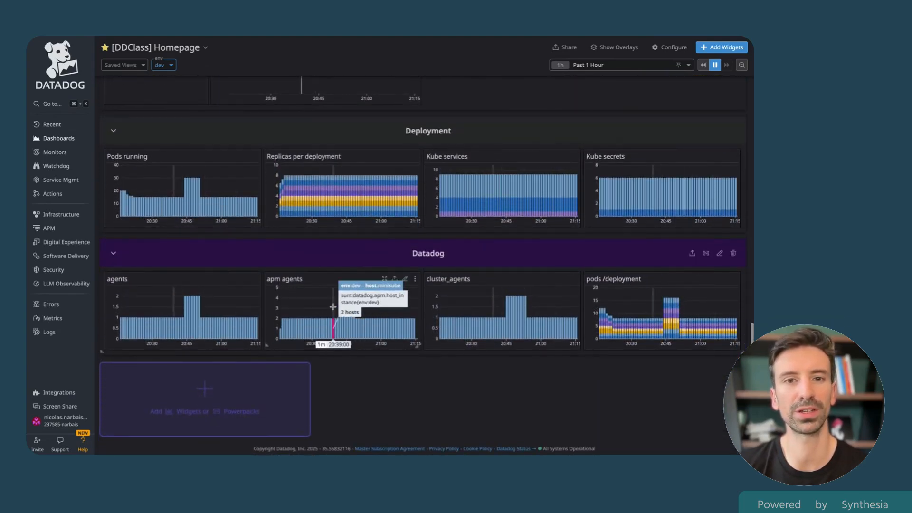
drag(331, 307, 359, 300)
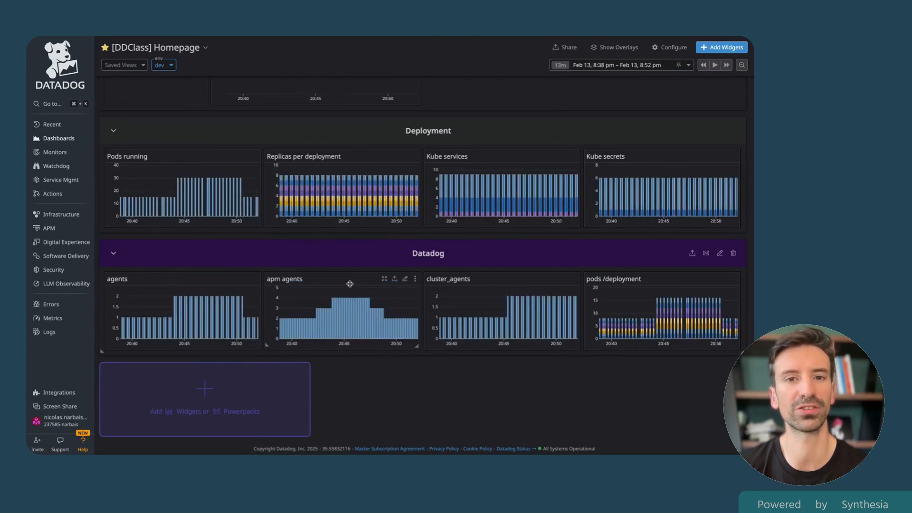
Examine the dashboard's Frontend and Redis widgets for the narrowed time frame
scroll(356, 294, up, 12)
scroll(350, 284, up, 4)
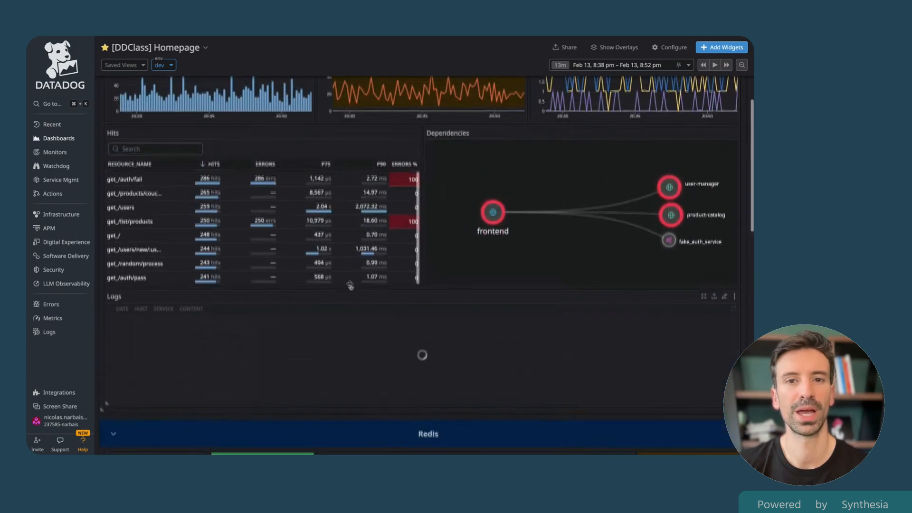
scroll(367, 416, down, 1)
scroll(356, 380, down, 3)
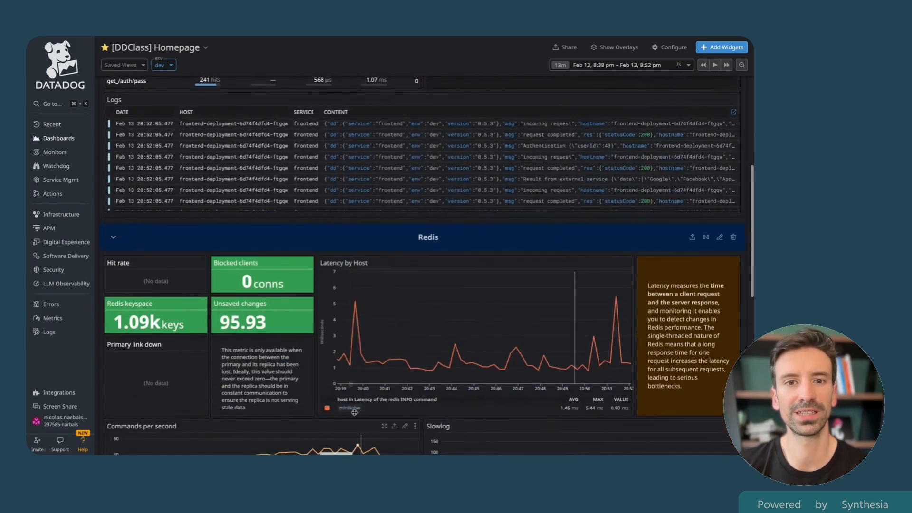
scroll(356, 336, up, 6)
scroll(357, 336, up, 2)
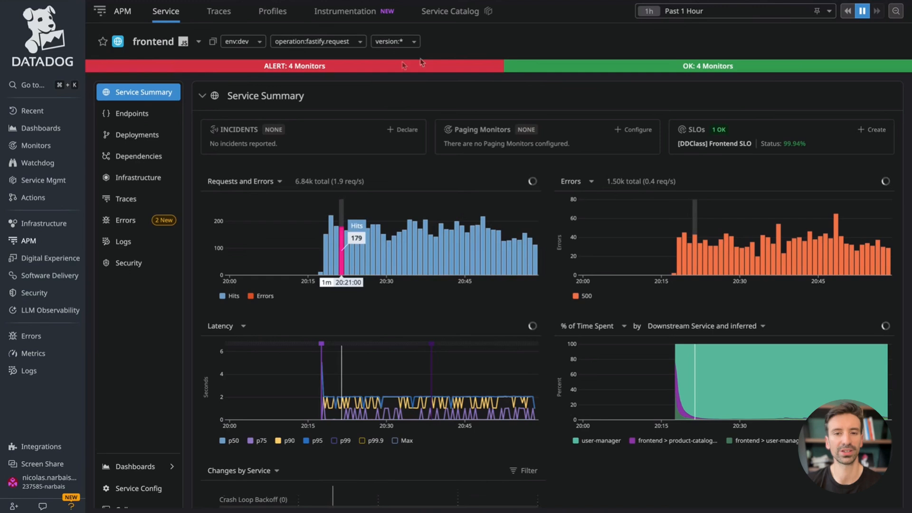
Review the monitors enabled for the frontend service, and return to its service summary
click(470, 67)
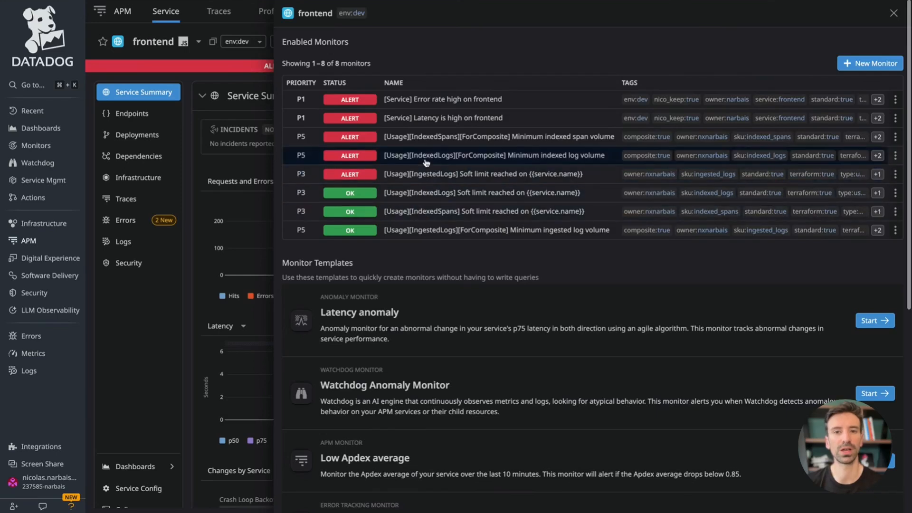
click(127, 330)
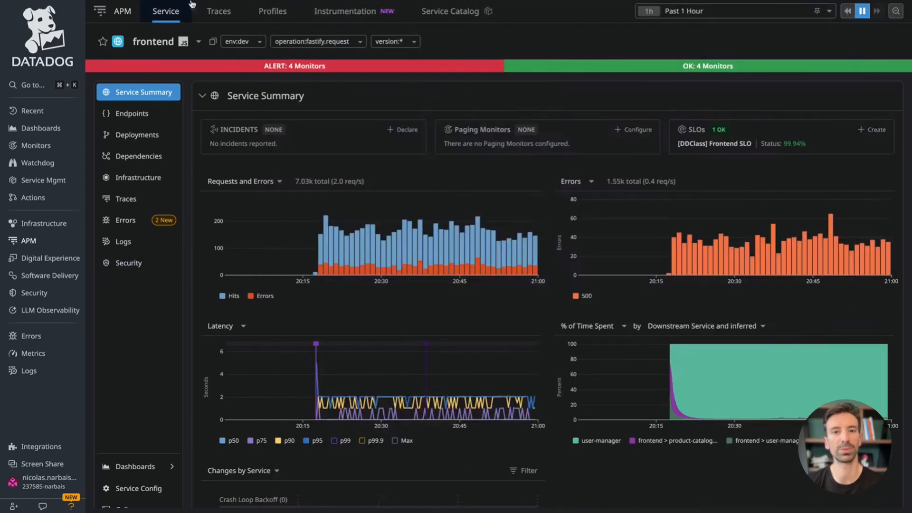
View the APM Service Map, and go back to the frontend service's alerting monitors
mouse_move(57, 241)
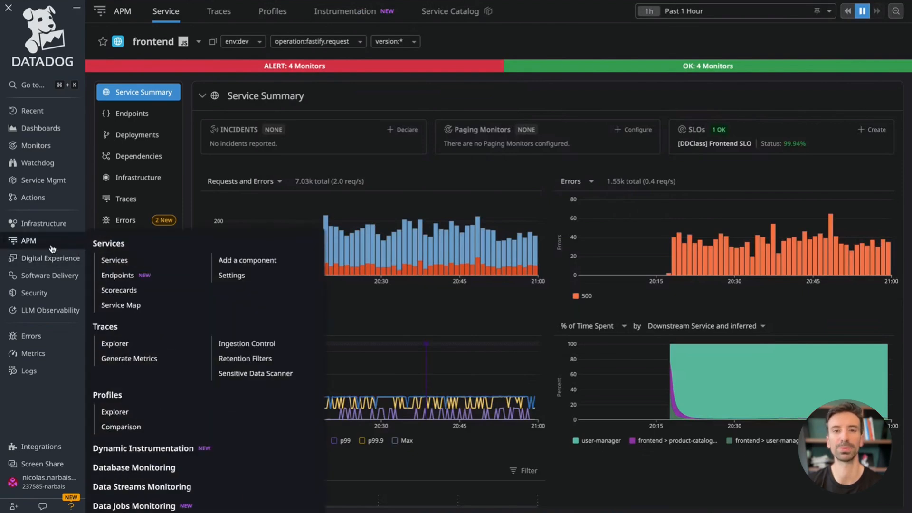
click(119, 304)
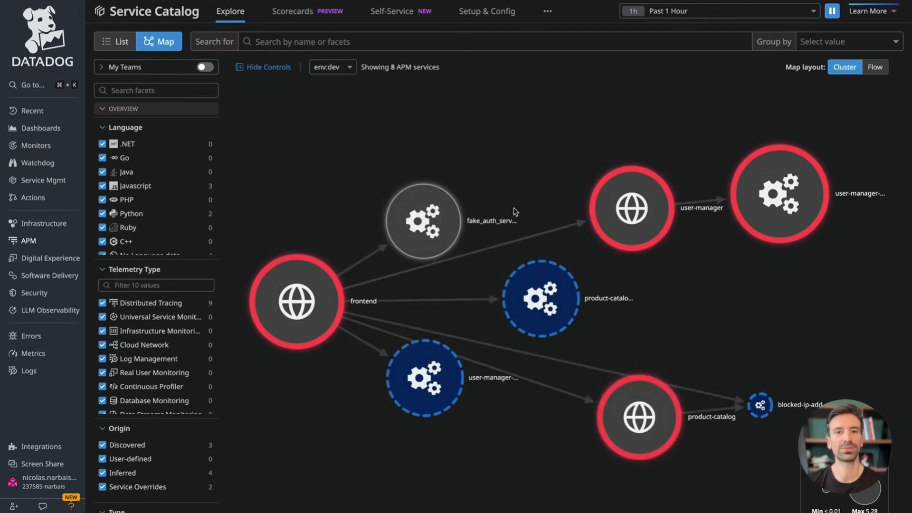
mouse_move(331, 1)
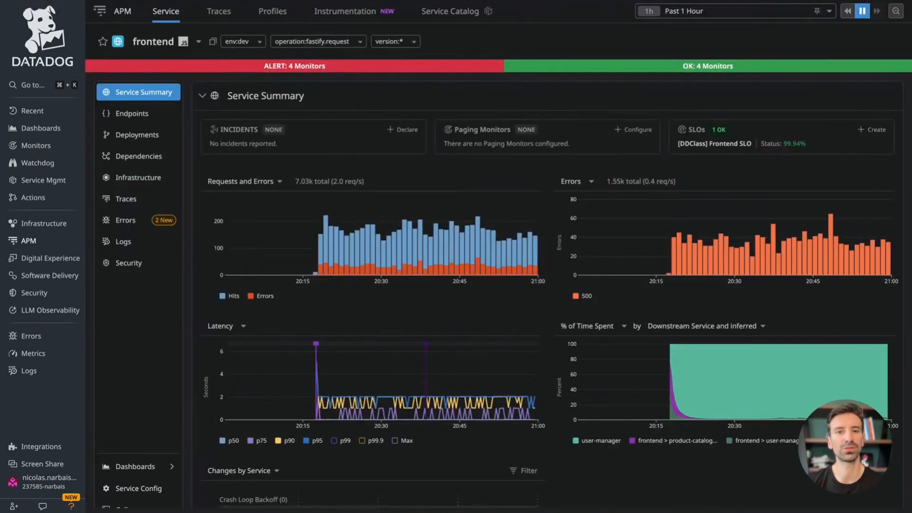
click(397, 68)
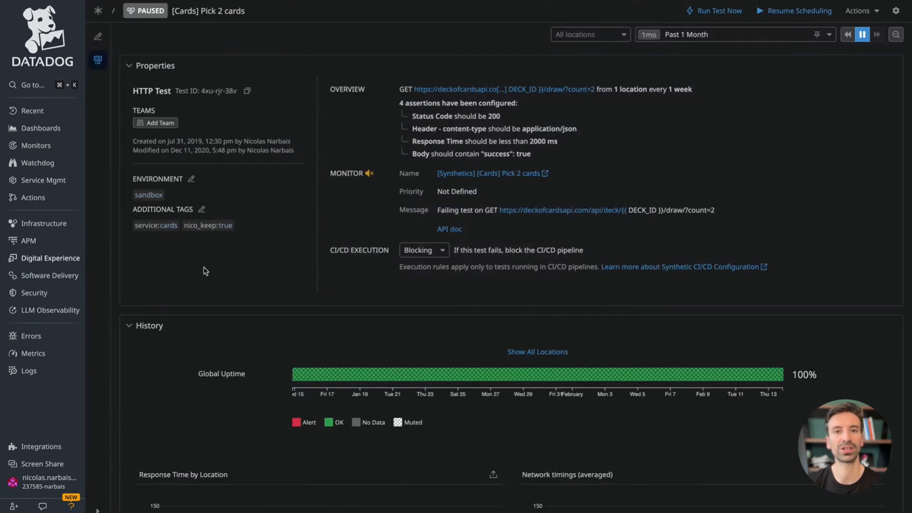
Highlight the service:cards tag and the sandbox environment tag in the HTTP test's properties
drag(137, 225, 169, 227)
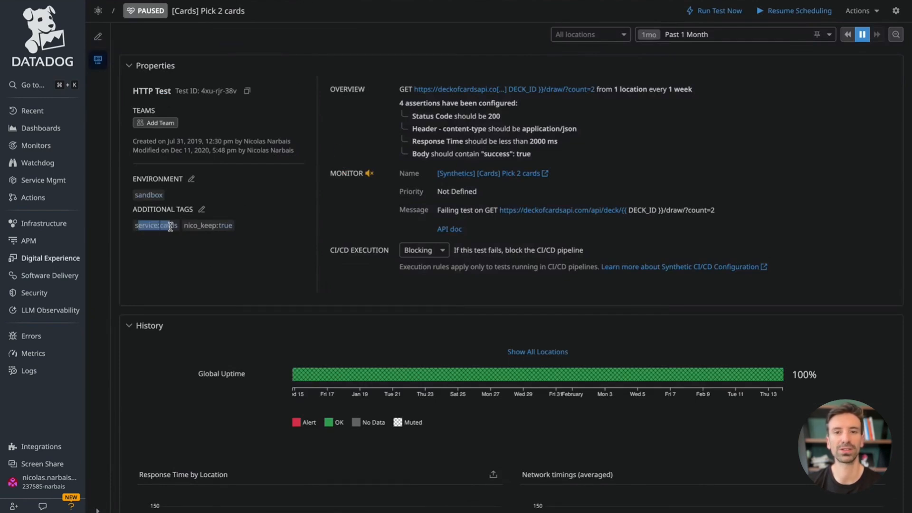
drag(141, 196, 155, 195)
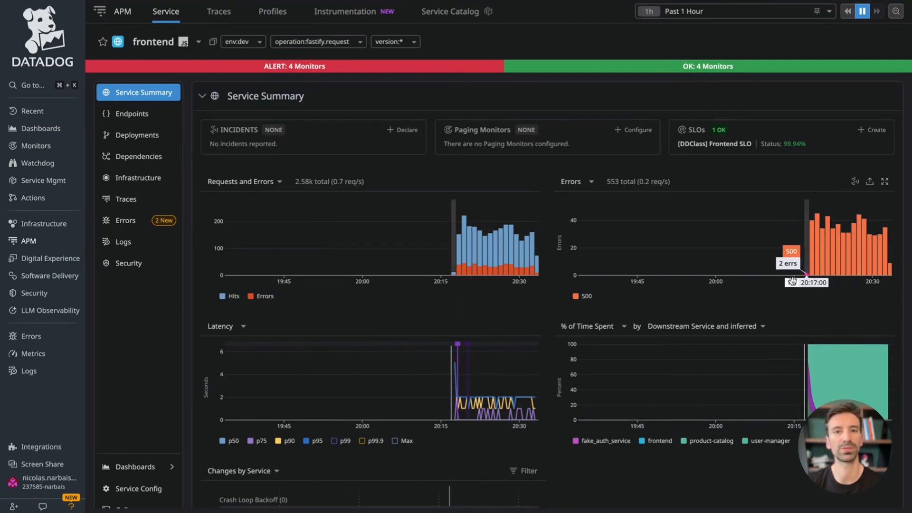
Review the Traces and Logs sections of the frontend service page
click(134, 199)
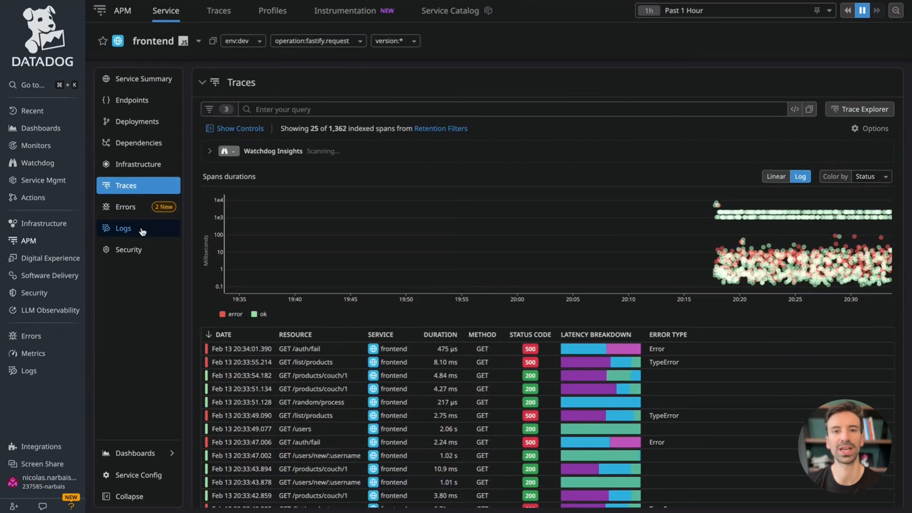
click(142, 231)
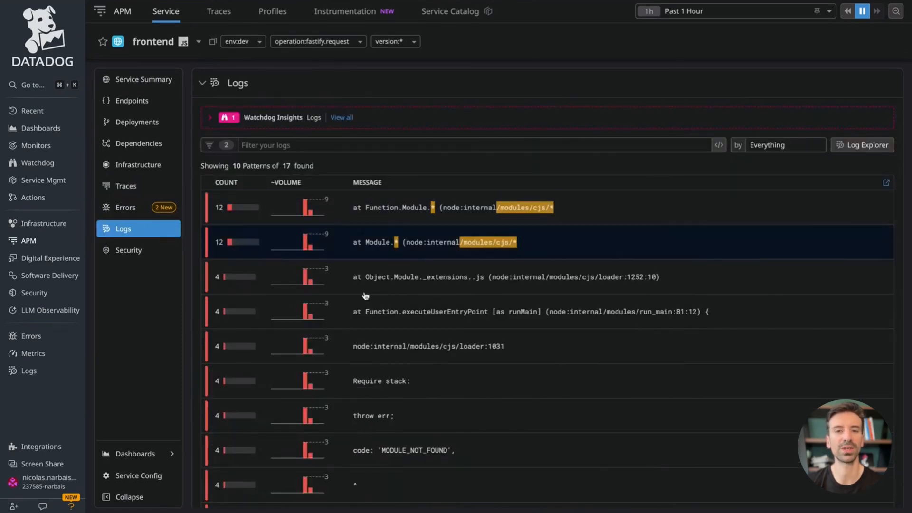
scroll(333, 475, down, 6)
scroll(350, 391, up, 15)
scroll(349, 391, down, 7)
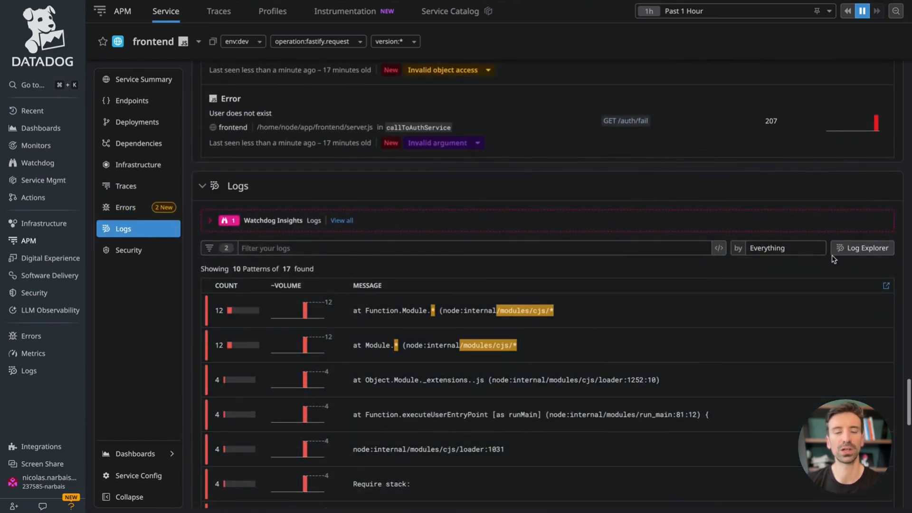
Open the frontend service's logs in Log Explorer and remove the Patterns grouping to browse individual entries
click(862, 253)
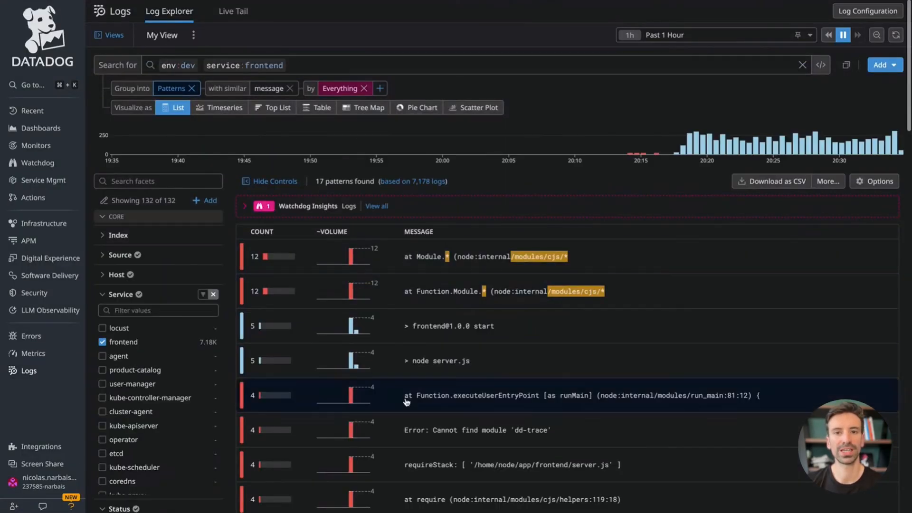
click(192, 89)
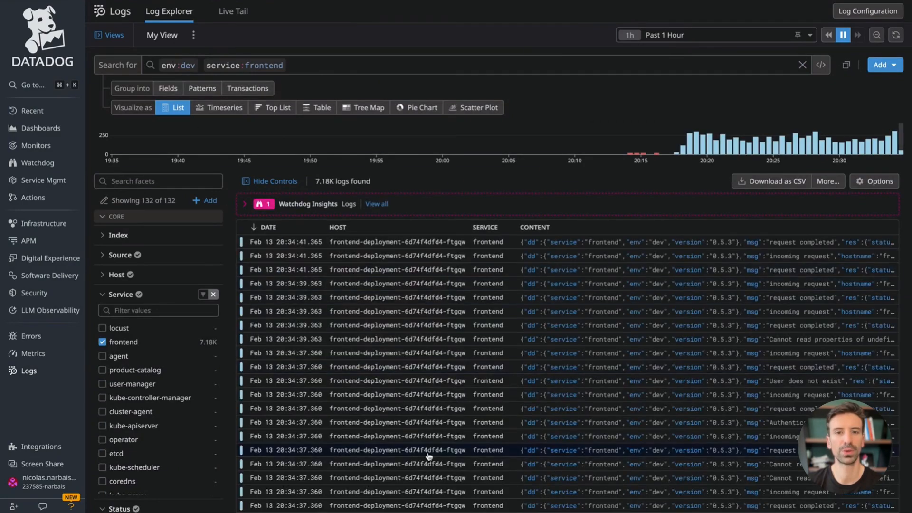
scroll(429, 456, down, 15)
scroll(747, 352, up, 10)
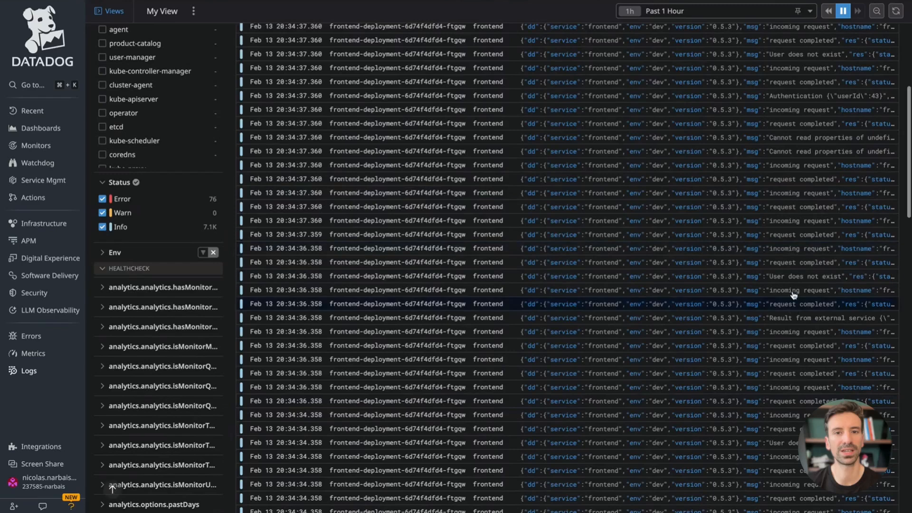
scroll(774, 206, up, 5)
scroll(771, 205, up, 3)
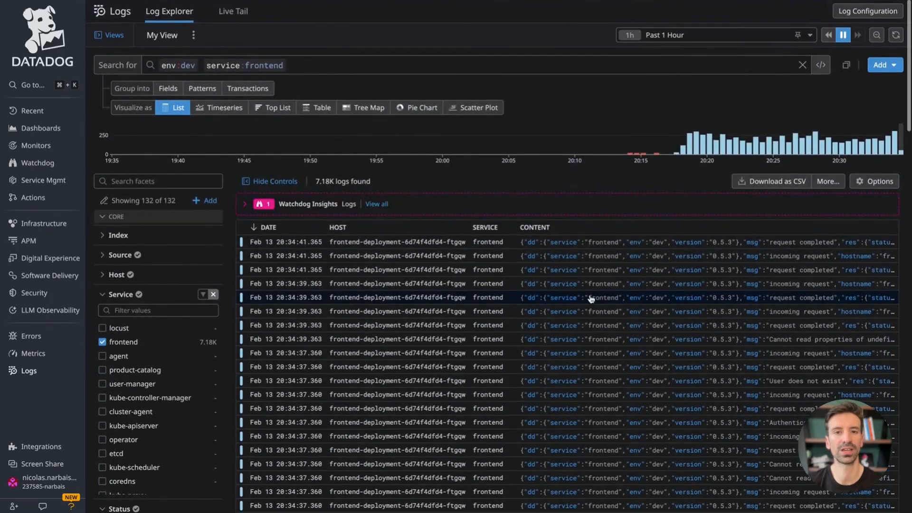
Open the "User does not exist" log entry, view its trace in APM, and enlarge the span details
click(385, 382)
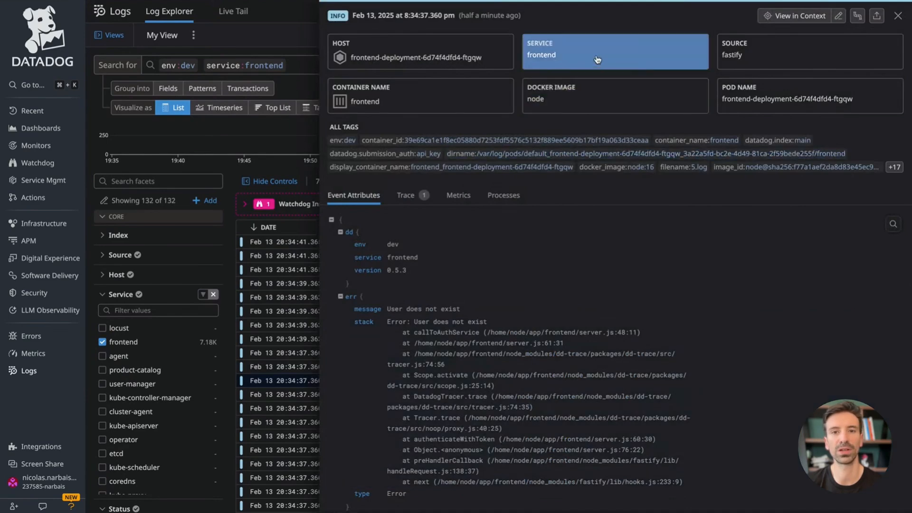
click(593, 62)
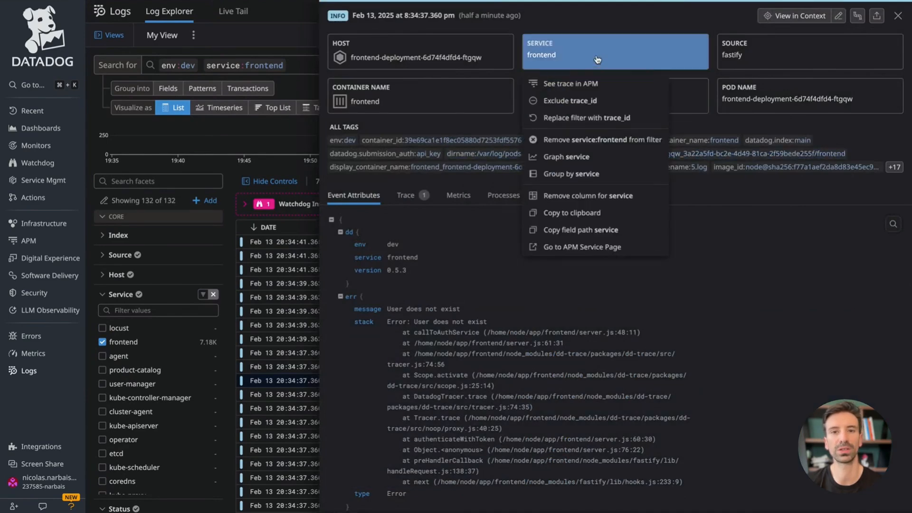
click(590, 90)
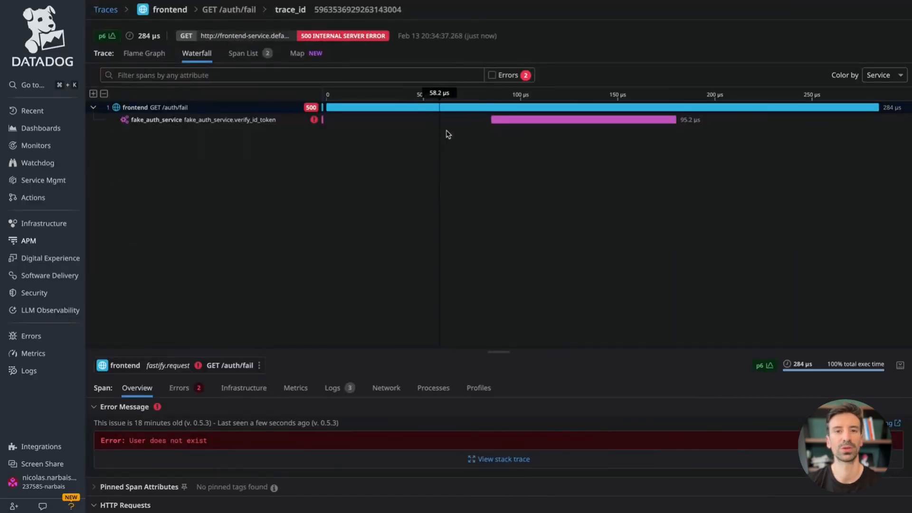
drag(293, 352, 308, 232)
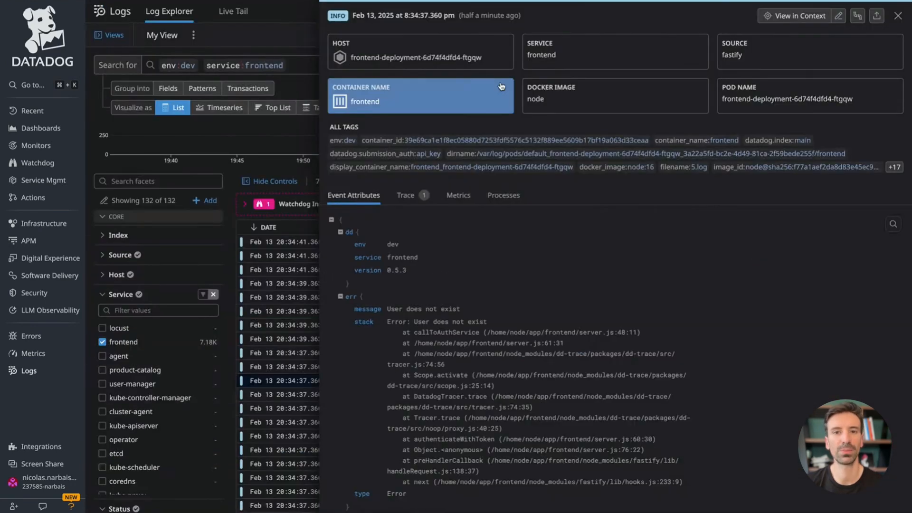
Go from the log entry's frontend service attribute to its APM Service Page
click(583, 60)
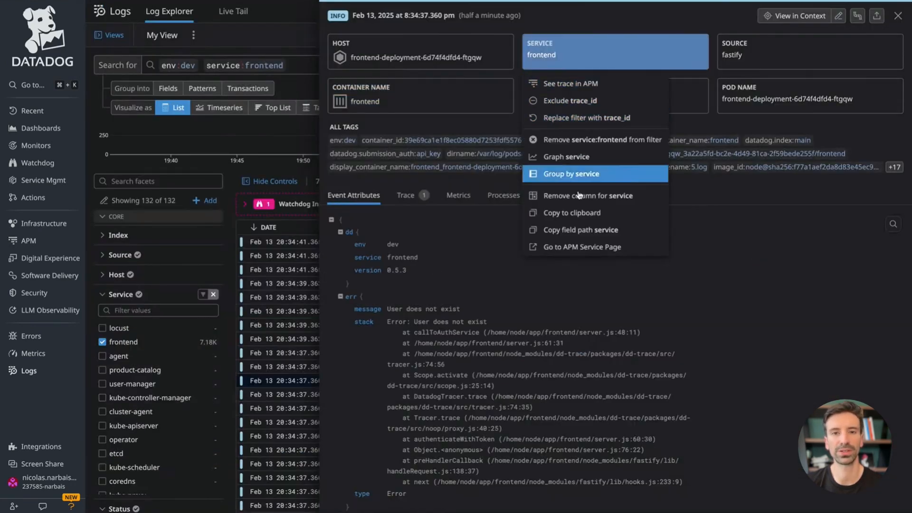
click(581, 247)
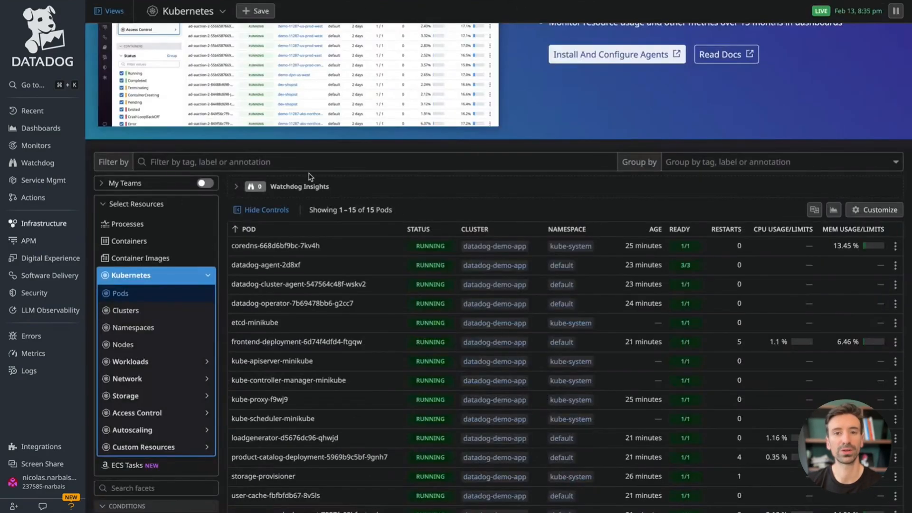
Open the Kubernetes Explorer and browse the list of pods
mouse_move(67, 225)
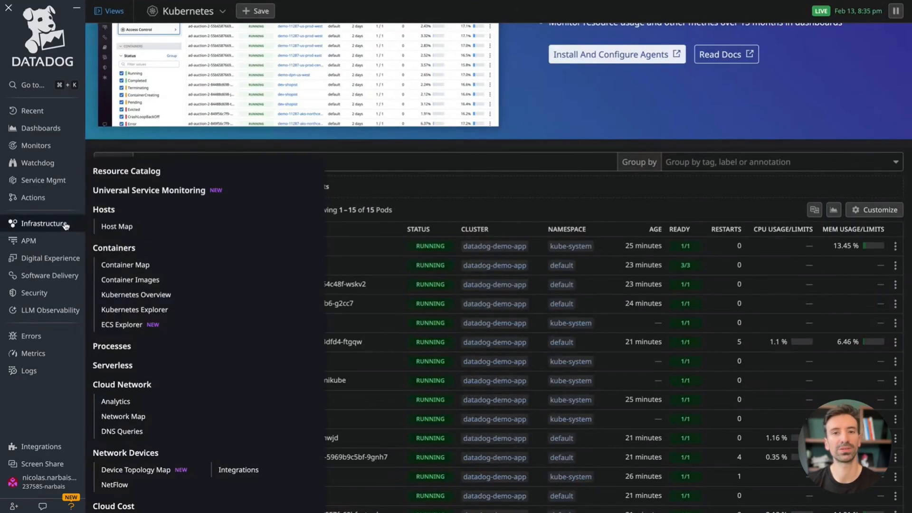
click(129, 310)
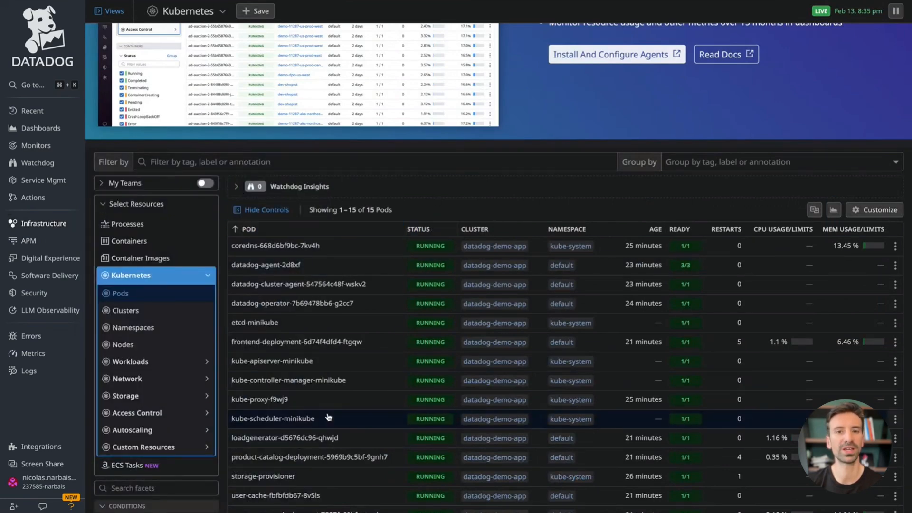
scroll(370, 444, down, 2)
scroll(370, 445, up, 2)
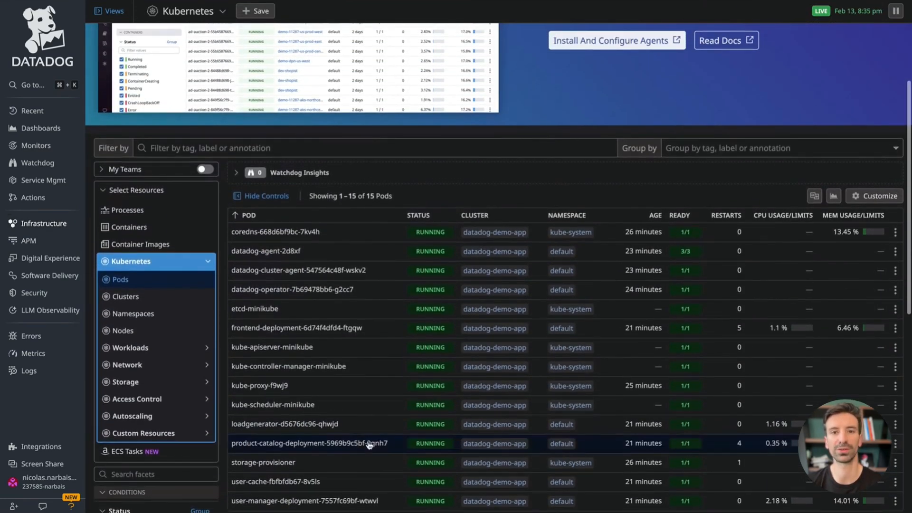
Open the frontend-deployment pod's details and change the time frame of its logs
click(327, 332)
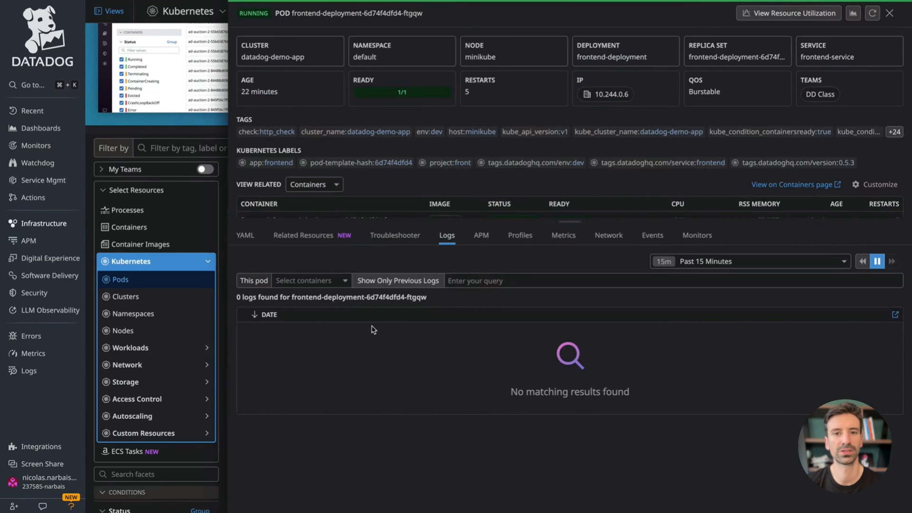
click(720, 267)
click(699, 341)
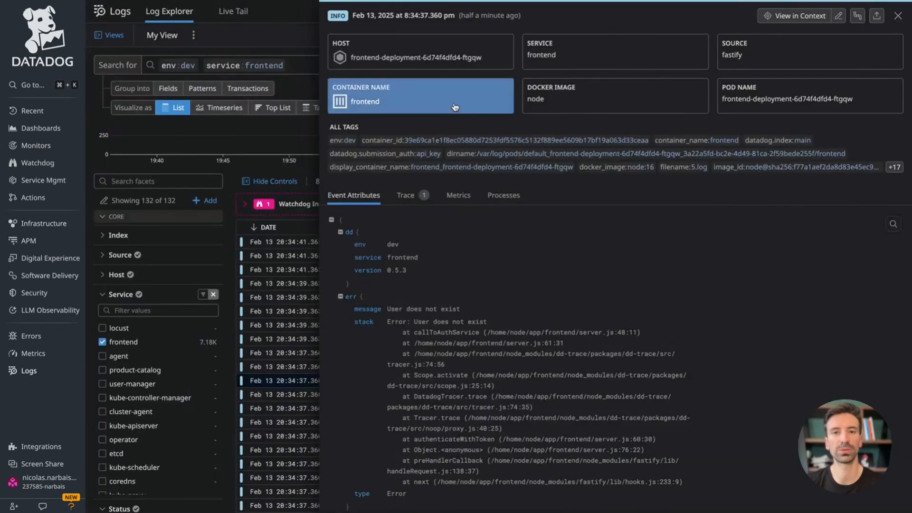
Open the Container list from the log entry's frontend container name
click(417, 103)
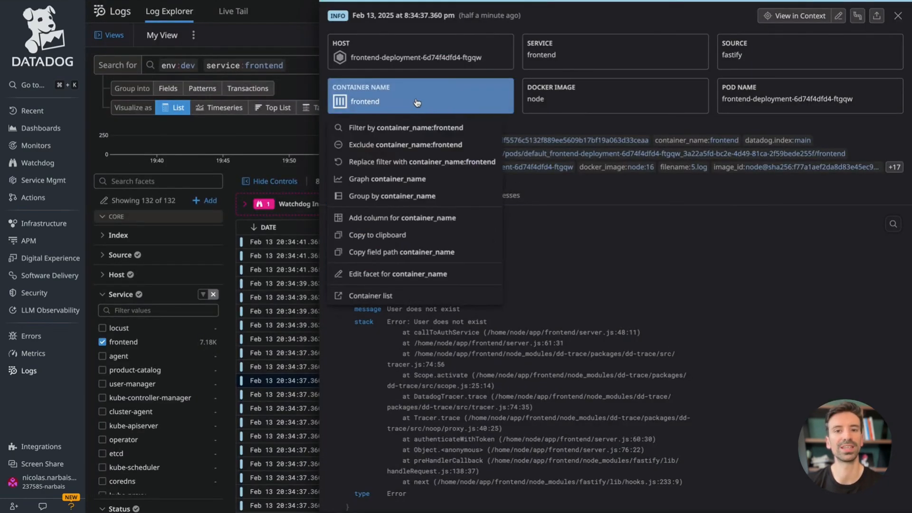
click(392, 297)
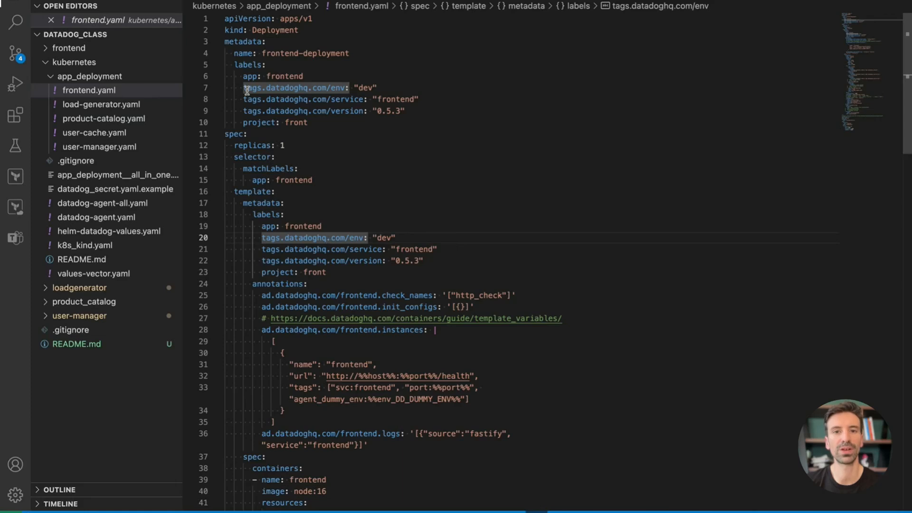
Examine the env, service and version labels in frontend.yaml's Deployment metadata and pod template, plus the service value in the logs annotation
drag(243, 88, 414, 113)
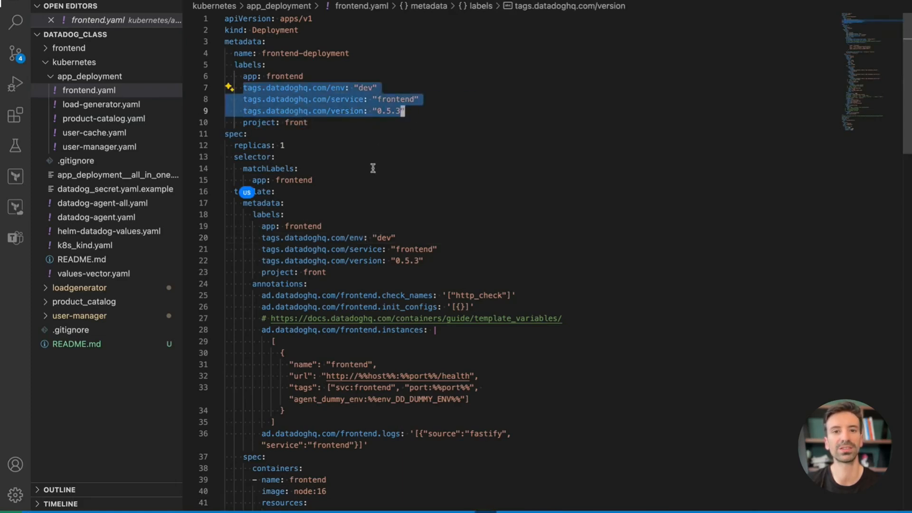
scroll(348, 184, down, 1)
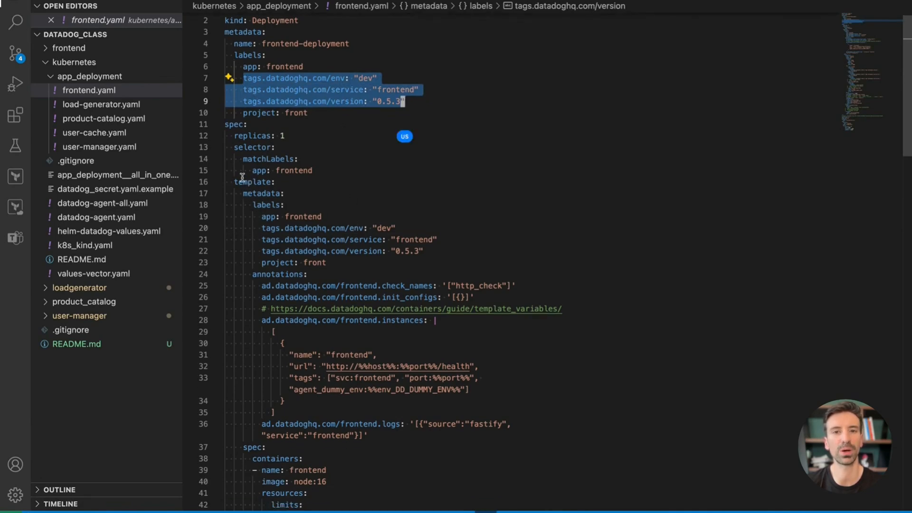
drag(262, 229, 453, 251)
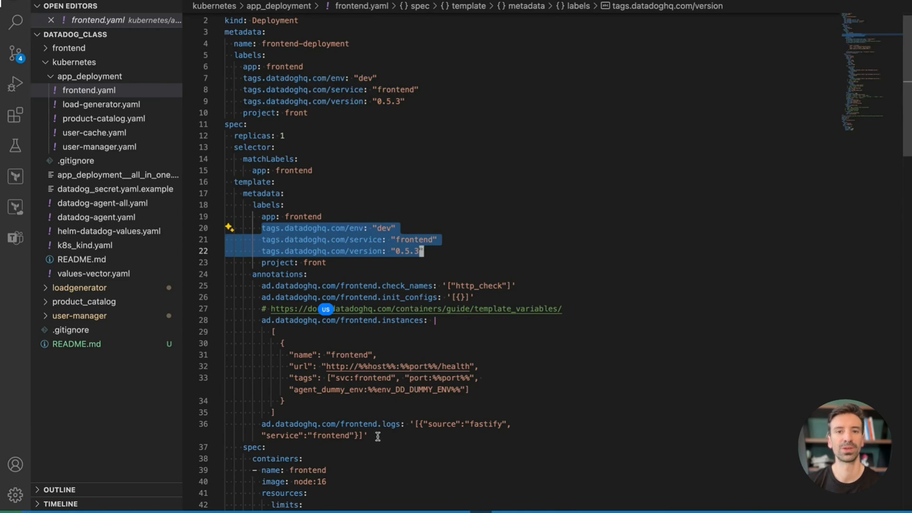
mouse_move(368, 436)
mouse_down()
mouse_move(261, 436)
mouse_move(264, 427)
mouse_move(264, 436)
mouse_move(351, 439)
mouse_up()
click(321, 439)
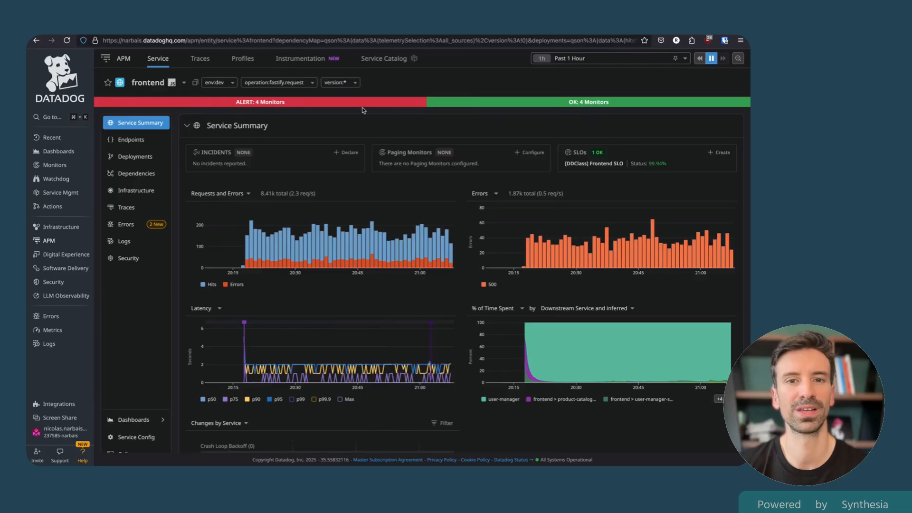
Review the enabled monitors of the frontend service in Datadog APM and go to the service's Traces section
click(366, 102)
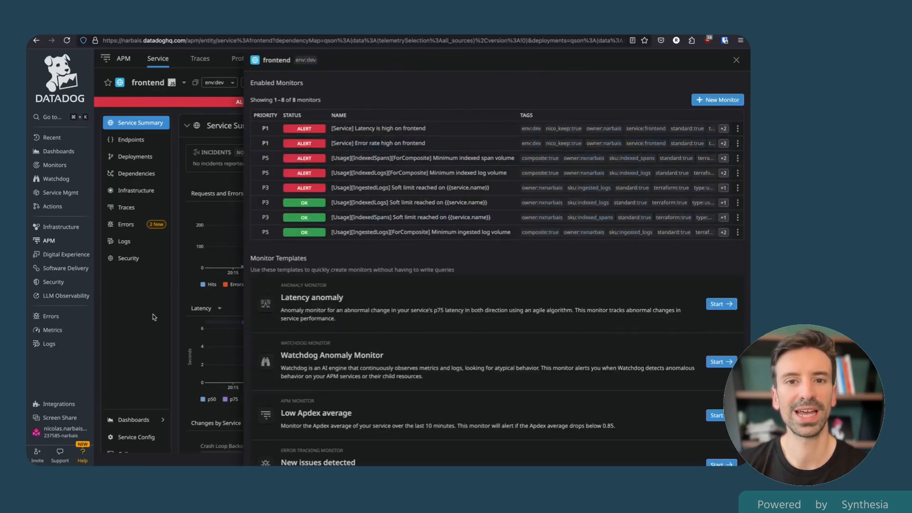
key(Escape)
click(129, 207)
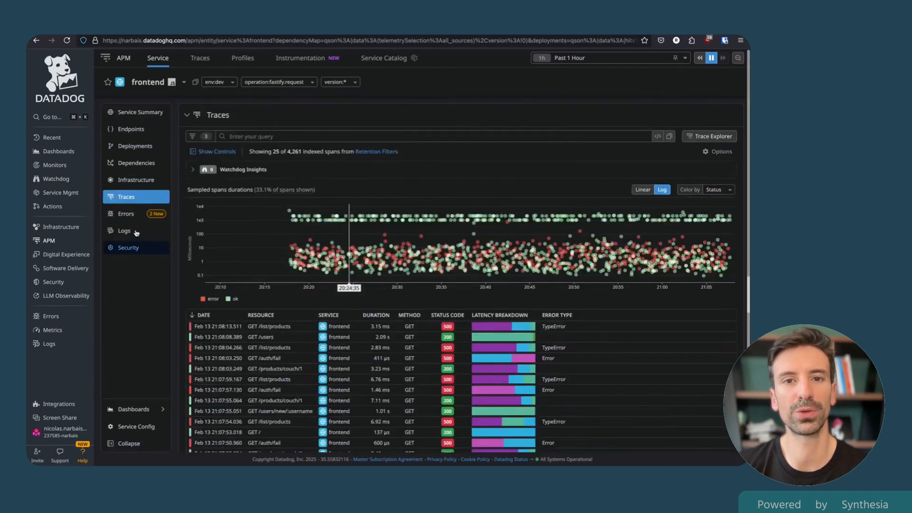
Open the frontend service's logs in the Log Explorer and remove the Patterns grouping
click(136, 232)
click(707, 165)
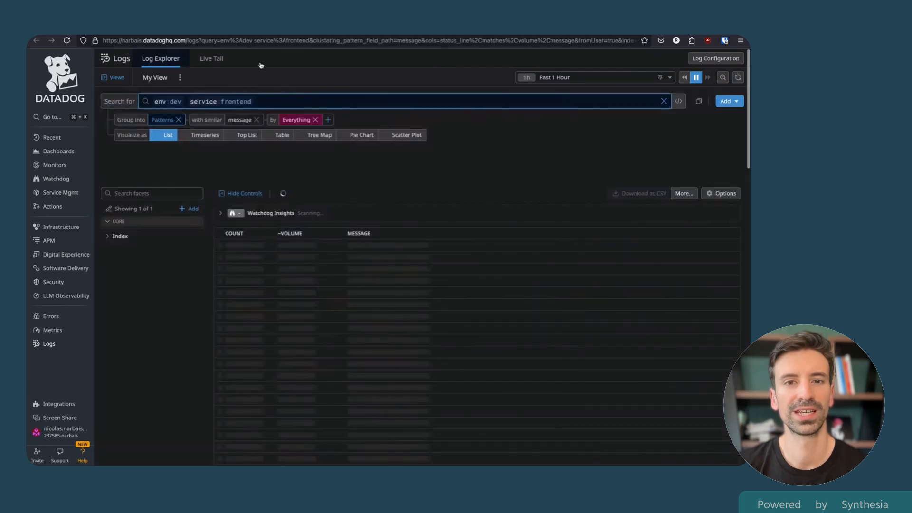
click(178, 120)
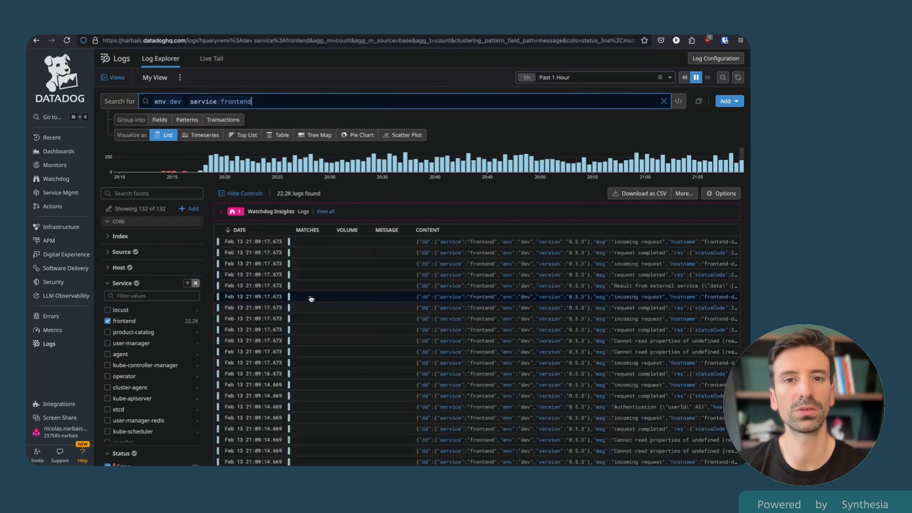
Go from a frontend log entry's container name to the Container list and select the frontend-deployment container
click(354, 263)
click(359, 135)
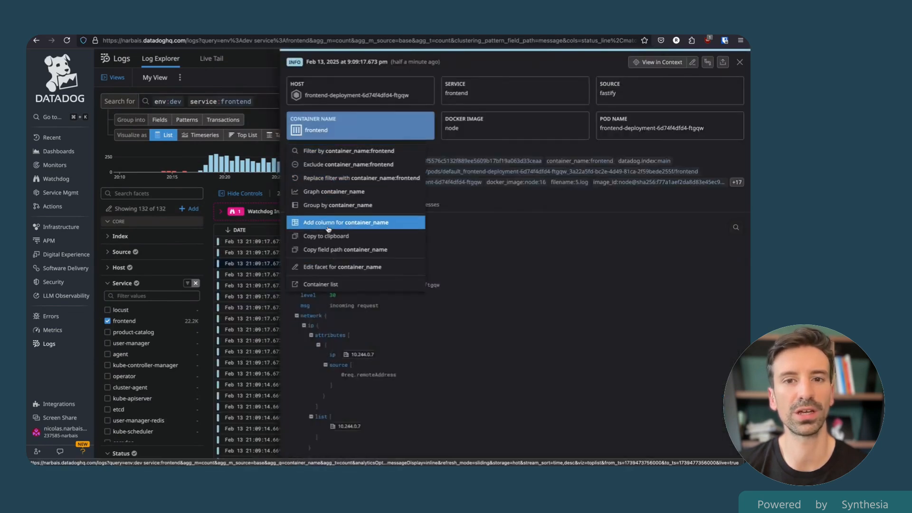
click(322, 284)
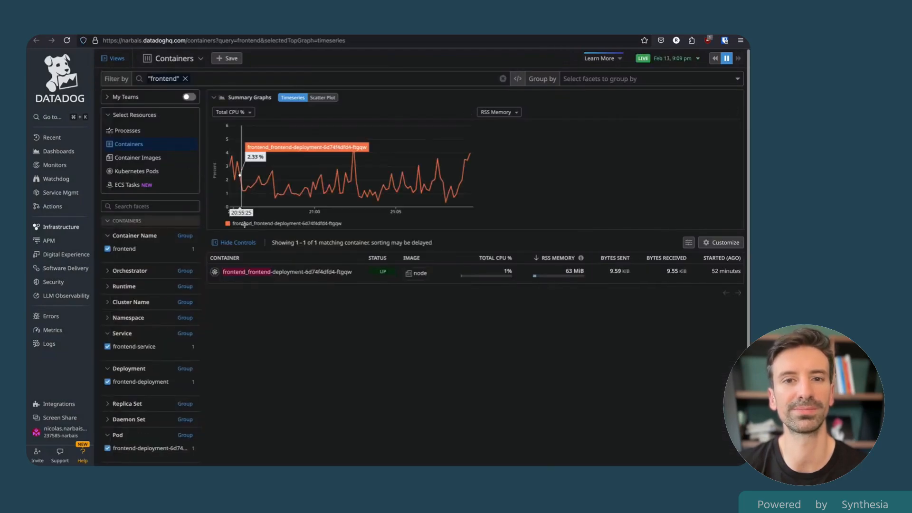
click(297, 276)
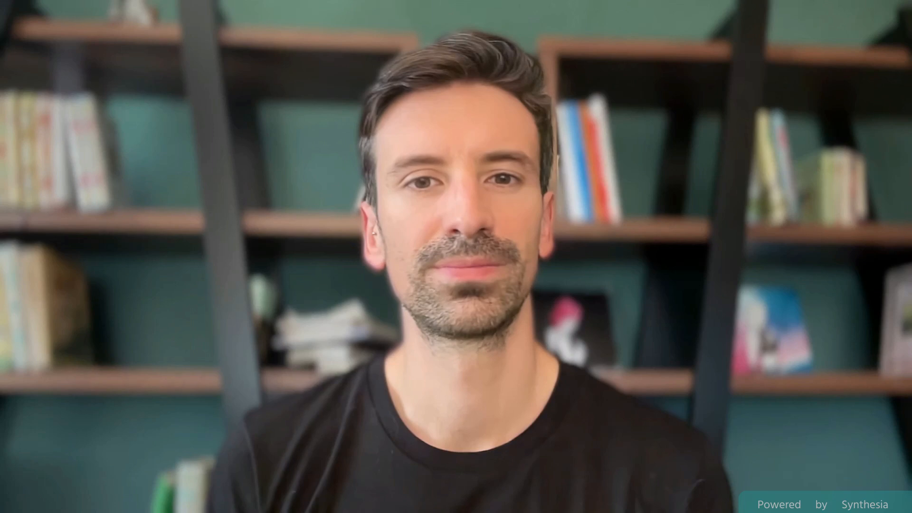